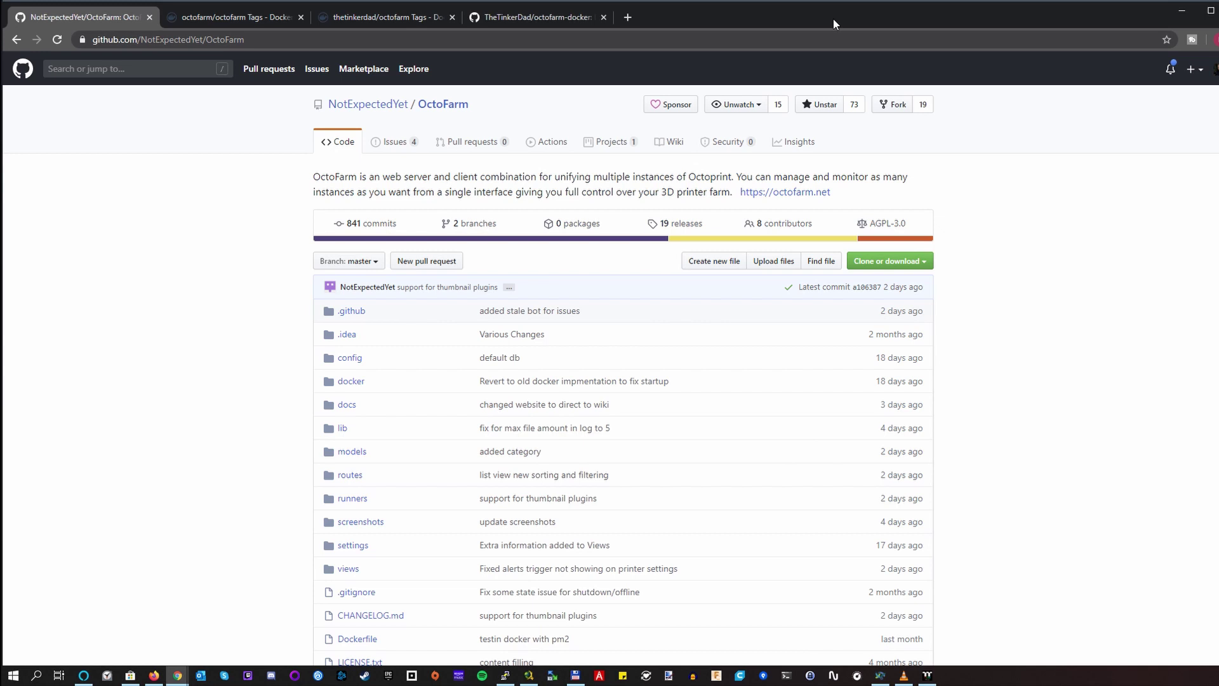
Read down OctoFarm's README, then switch to the octofarm-docker repository tab.
scroll(1007, 171, "down", 10)
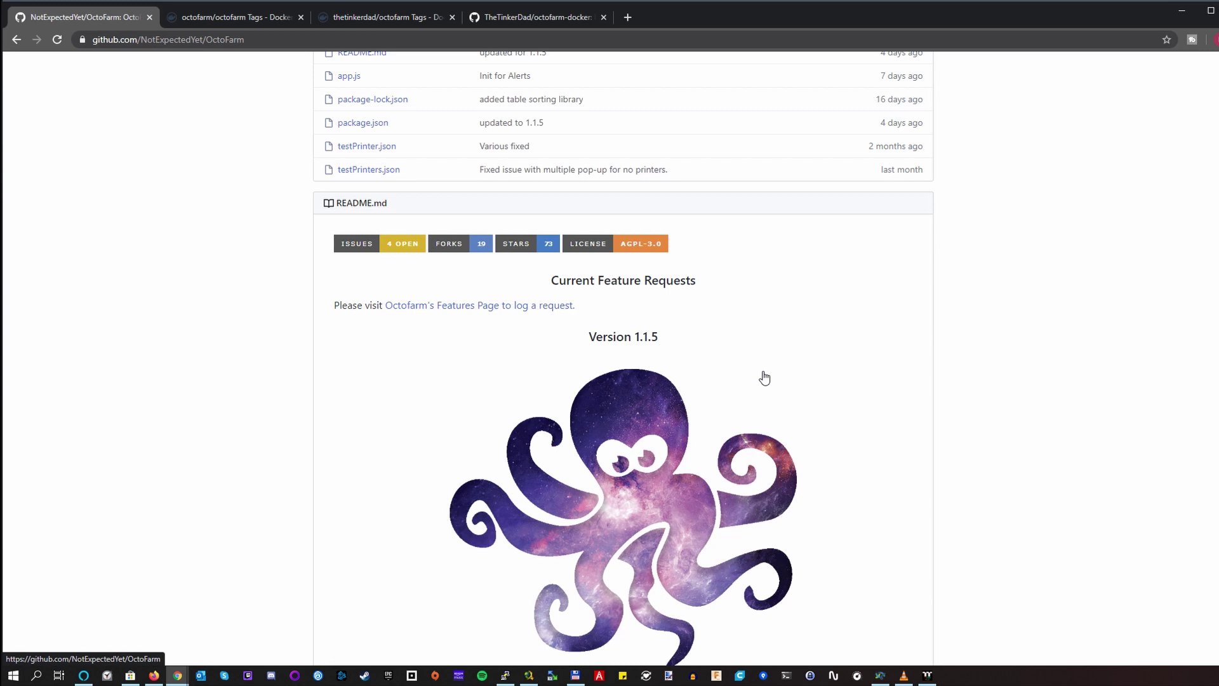
scroll(765, 378, "down", 3)
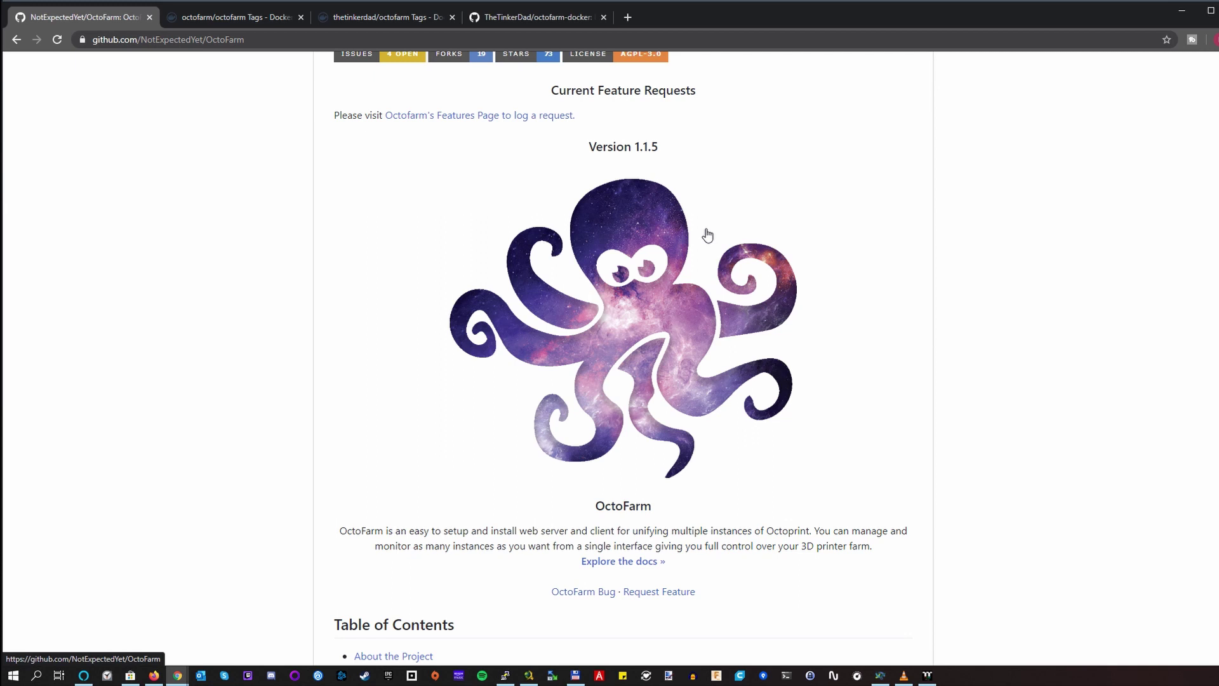
left_click(548, 25)
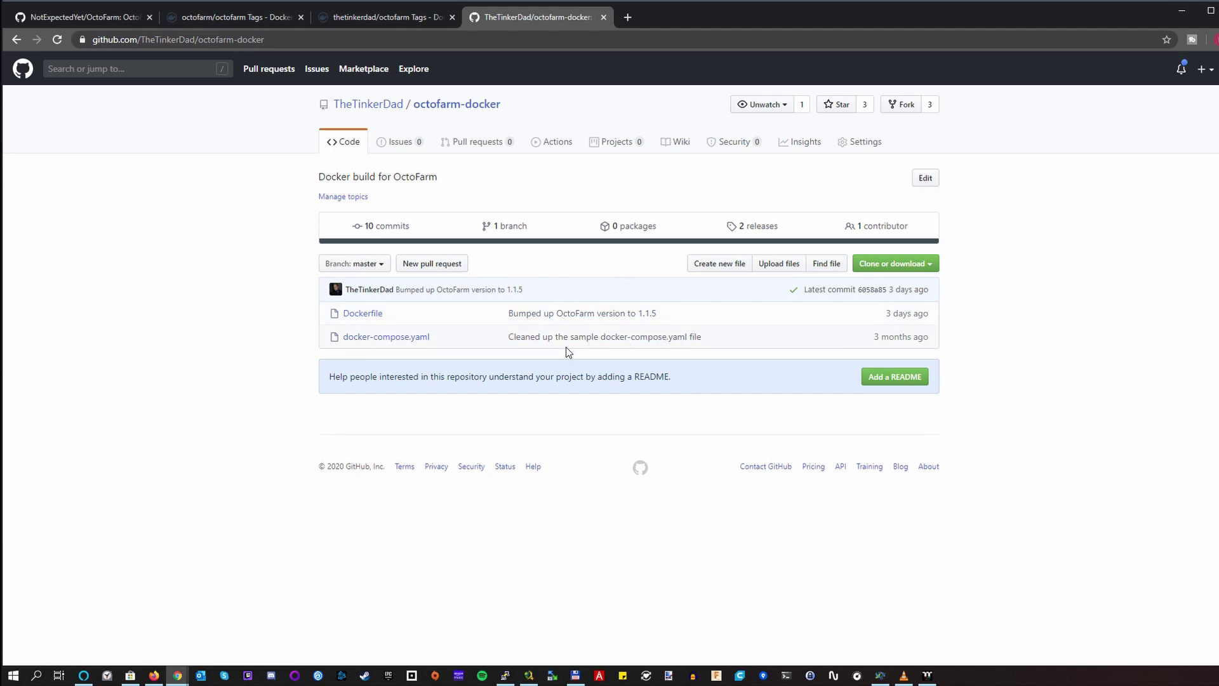
Review the octofarm-docker tags 1.1.5 and 1.1.4 without changing branch, then go to Docker Hub's tags tab.
left_click(383, 265)
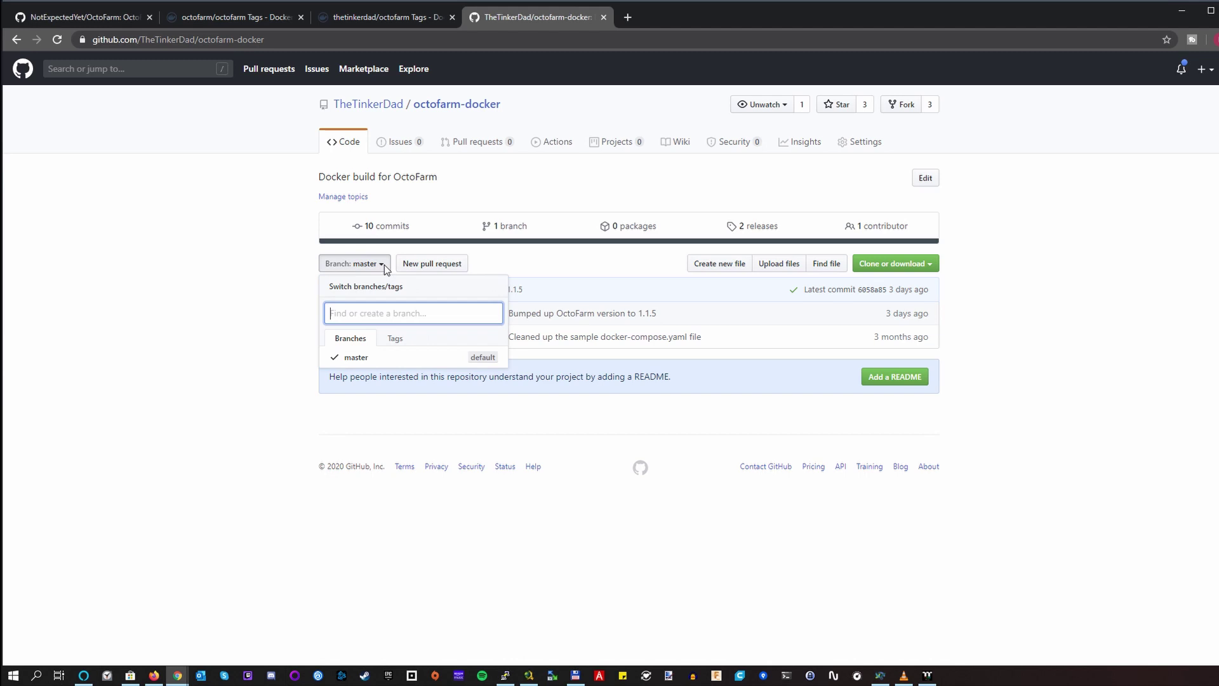
left_click(396, 338)
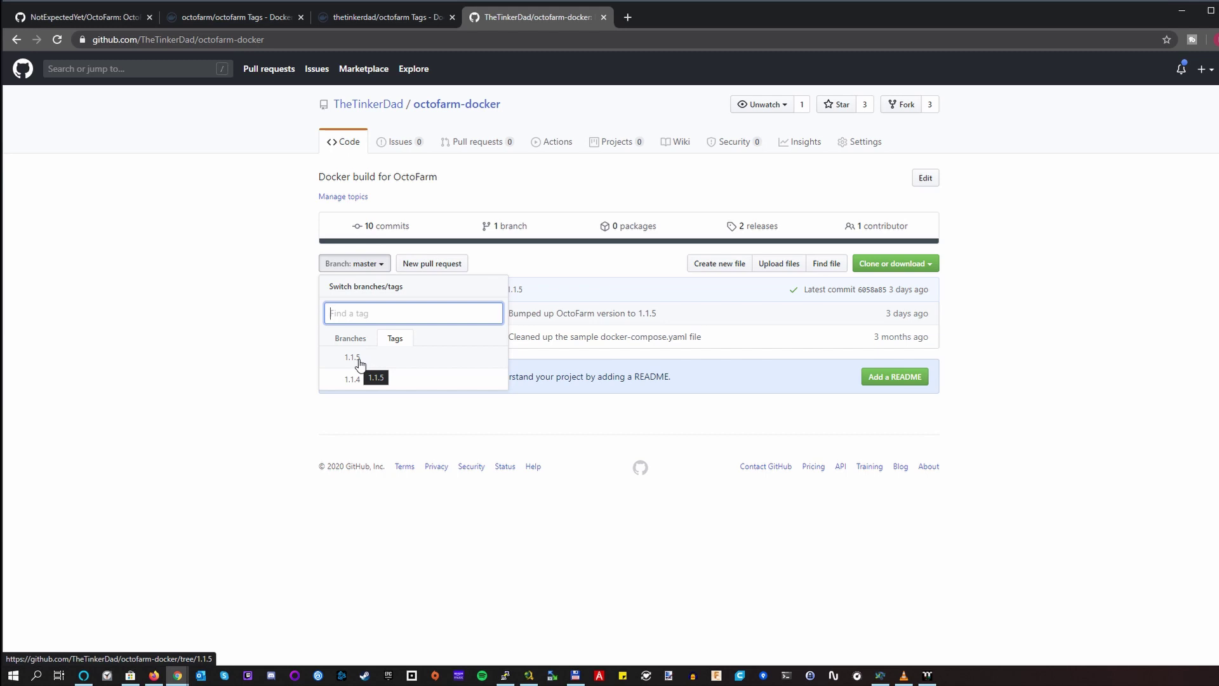
left_click(272, 238)
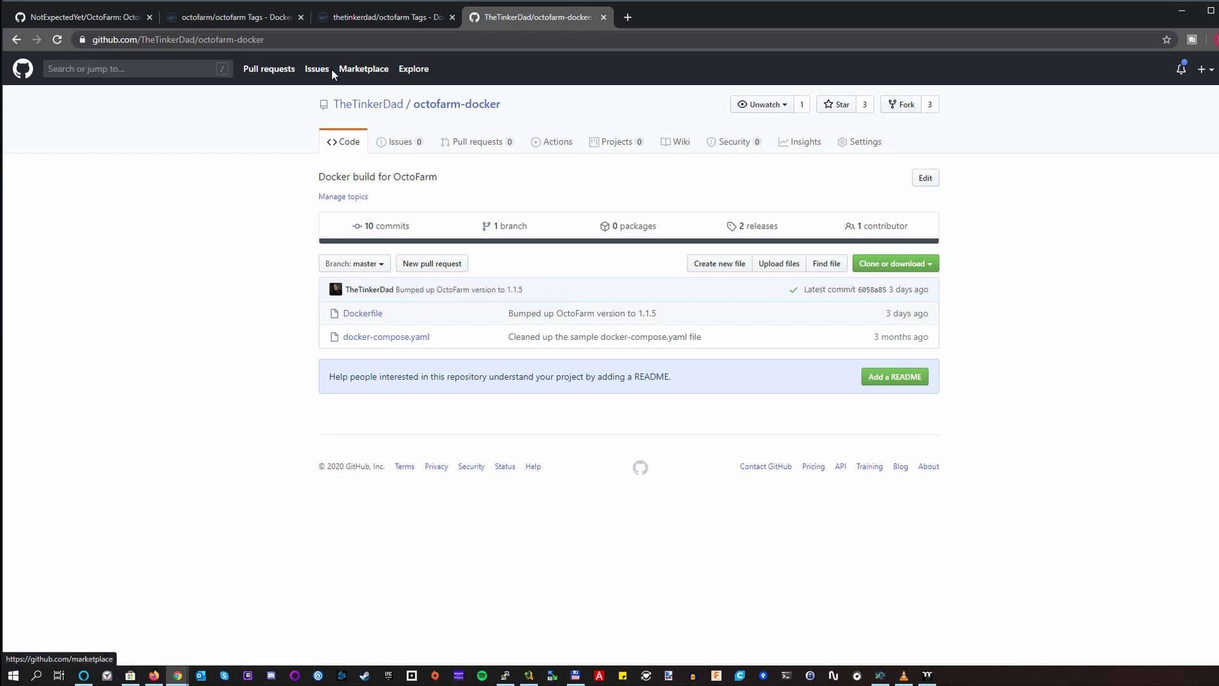
left_click(259, 18)
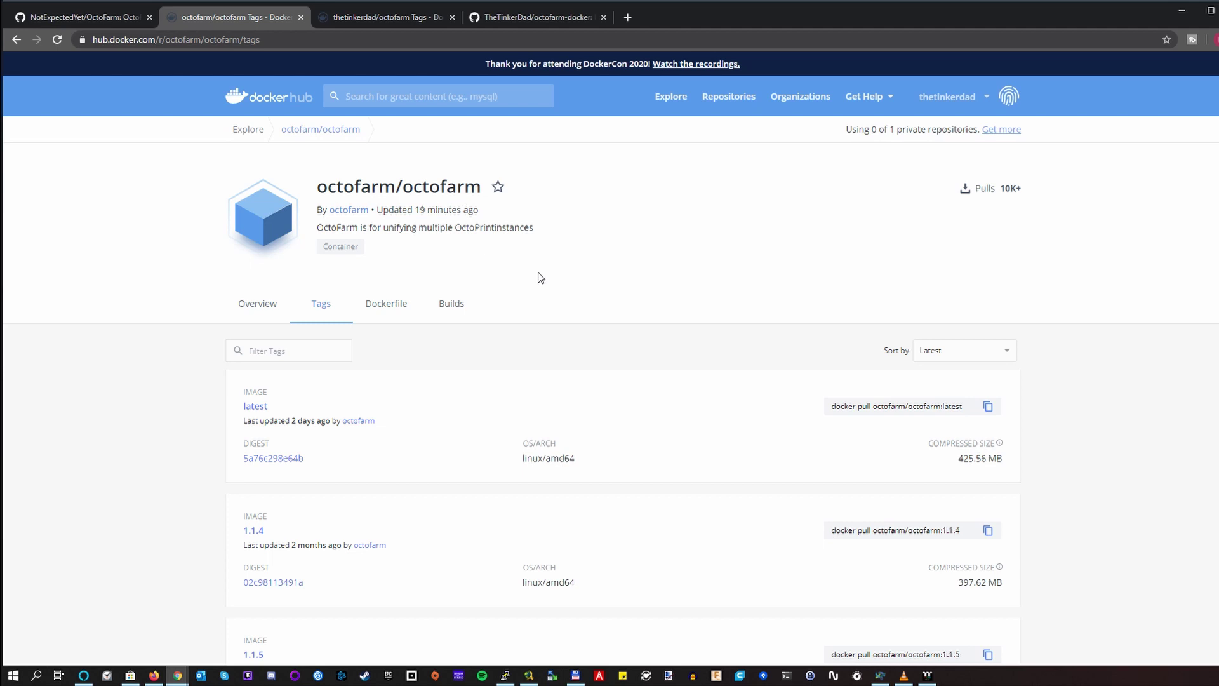
Compare the Docker Hub octofarm tags latest, 1.1.4 and 1.1.5, then return to the Ubuntu terminal.
scroll(556, 311, "down", 2)
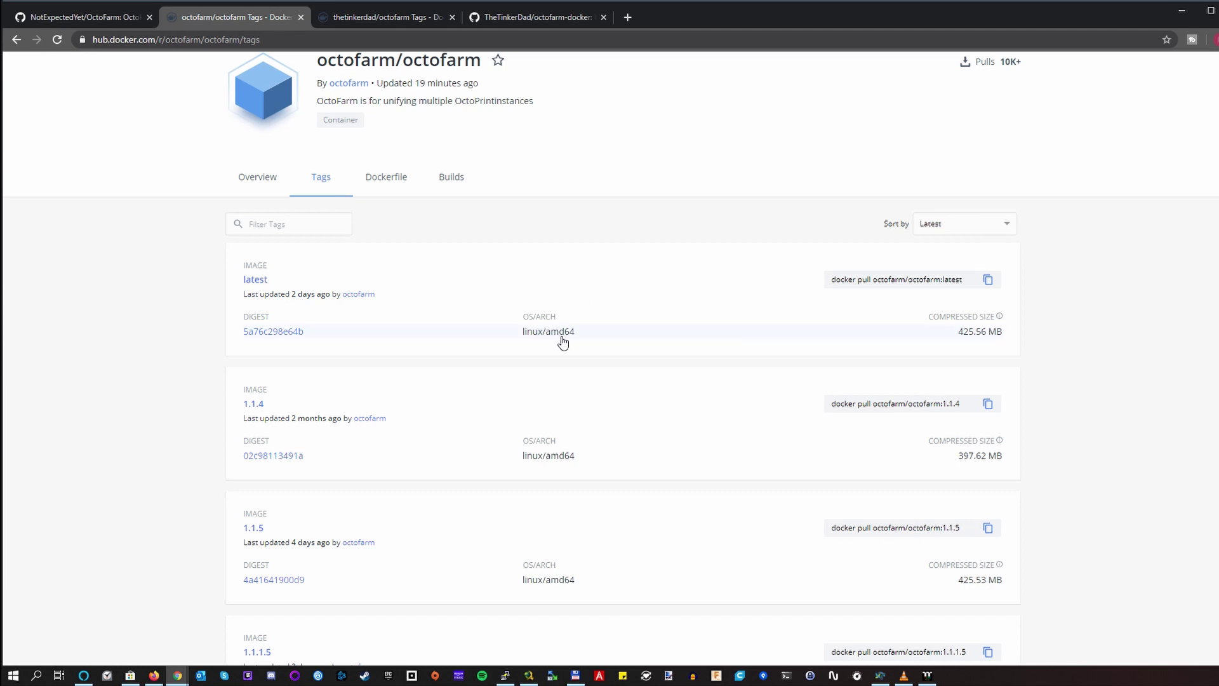
scroll(562, 340, "down", 1)
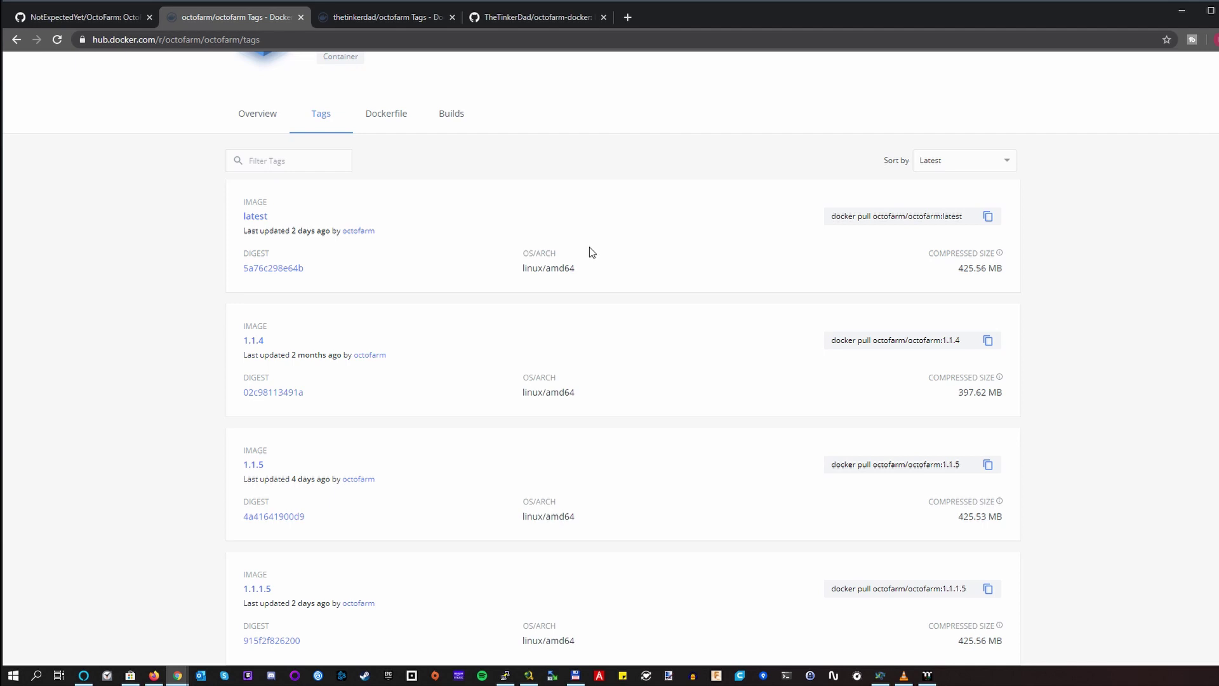
key("alt+Tab")
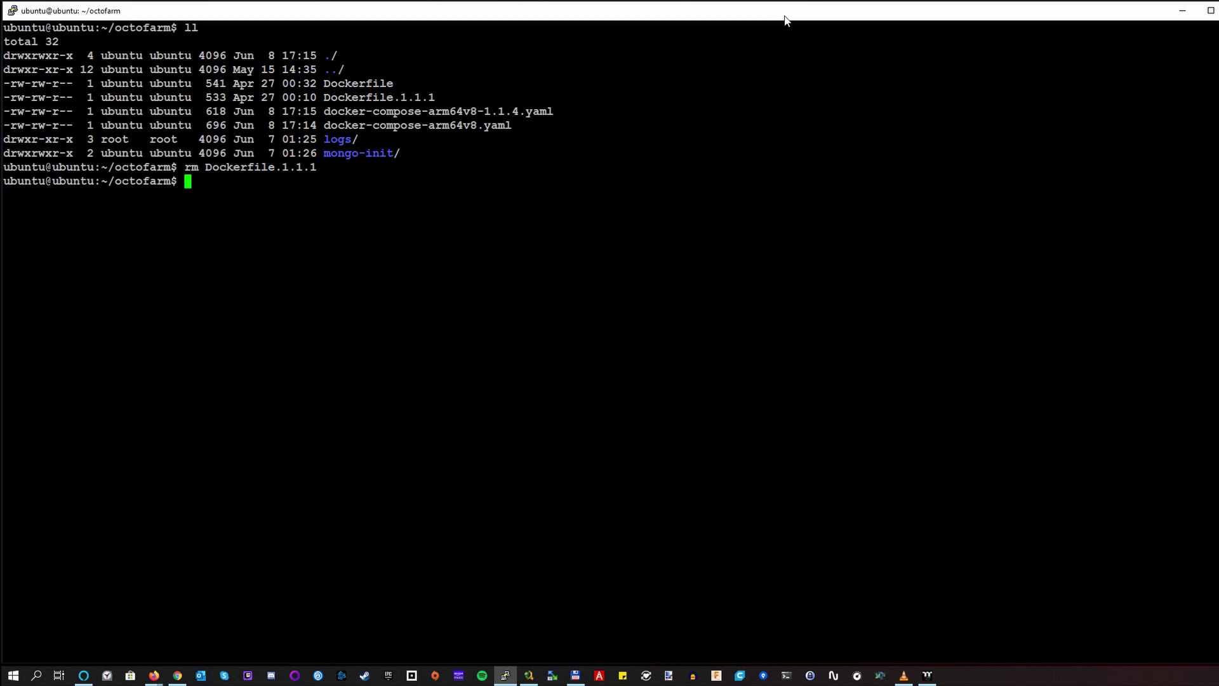
Open docker-compose-arm64v8-1.1.4.yaml in nano.
double_click(538, 112)
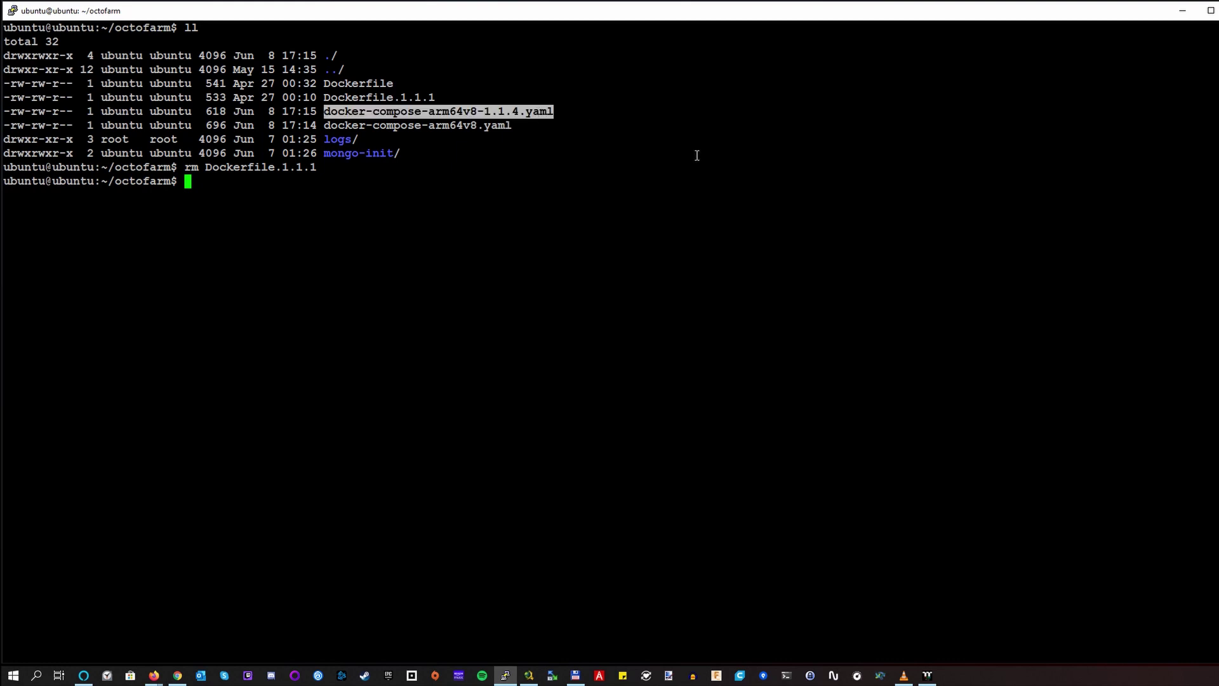
type("nano")
right_click(697, 155)
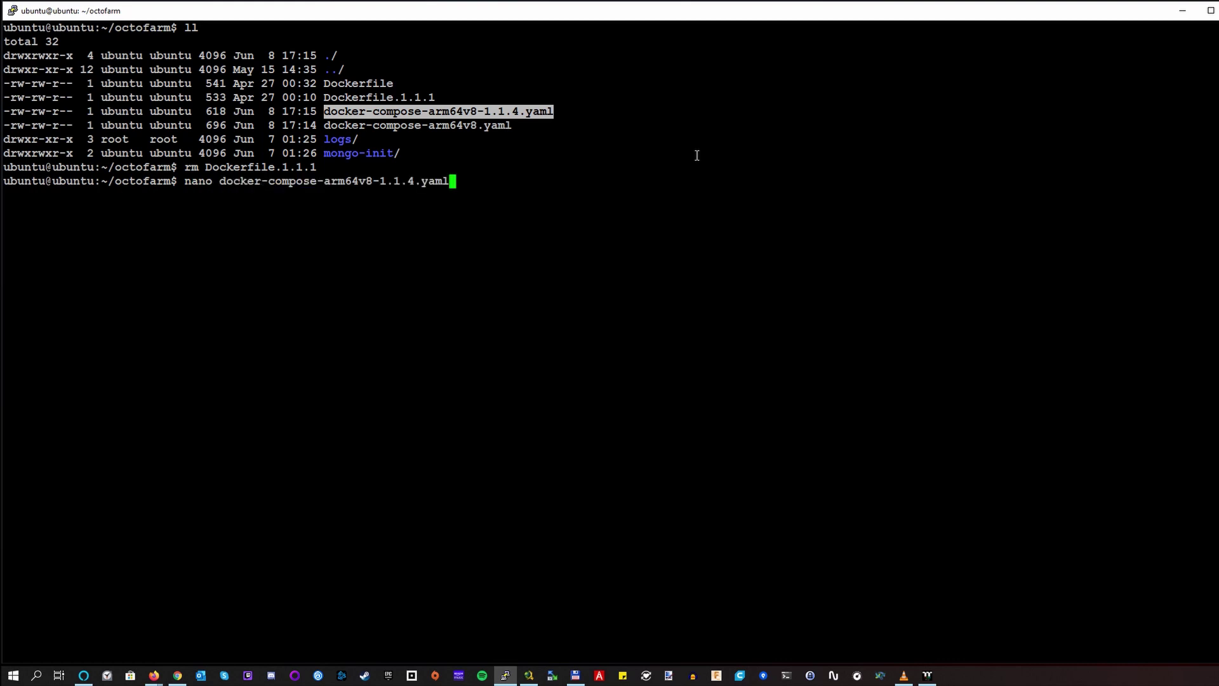
key("Return")
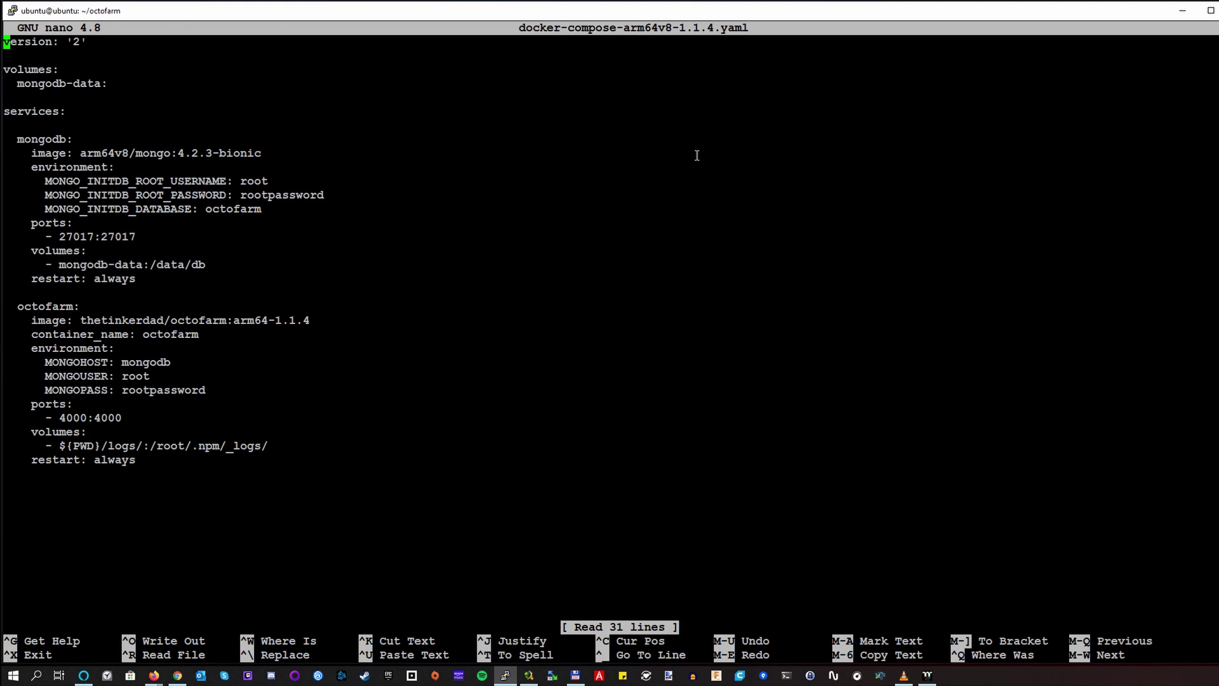
Inspect the octofarm service's image line, then exit nano to the shell.
key("Down")
key("Down")
key("Down")
key("Down")
key("Down")
key("Down")
key("Down")
key("Down")
key("Down")
key("Down")
key("Down")
key("Down")
key("Down")
key("Down")
key("Down")
key("Down")
key("Down")
key("Down")
key("Down")
key("Down")
key("End")
key("Left")
left_click_drag(80, 321, 270, 320)
left_click(328, 324)
key("ctrl+x")
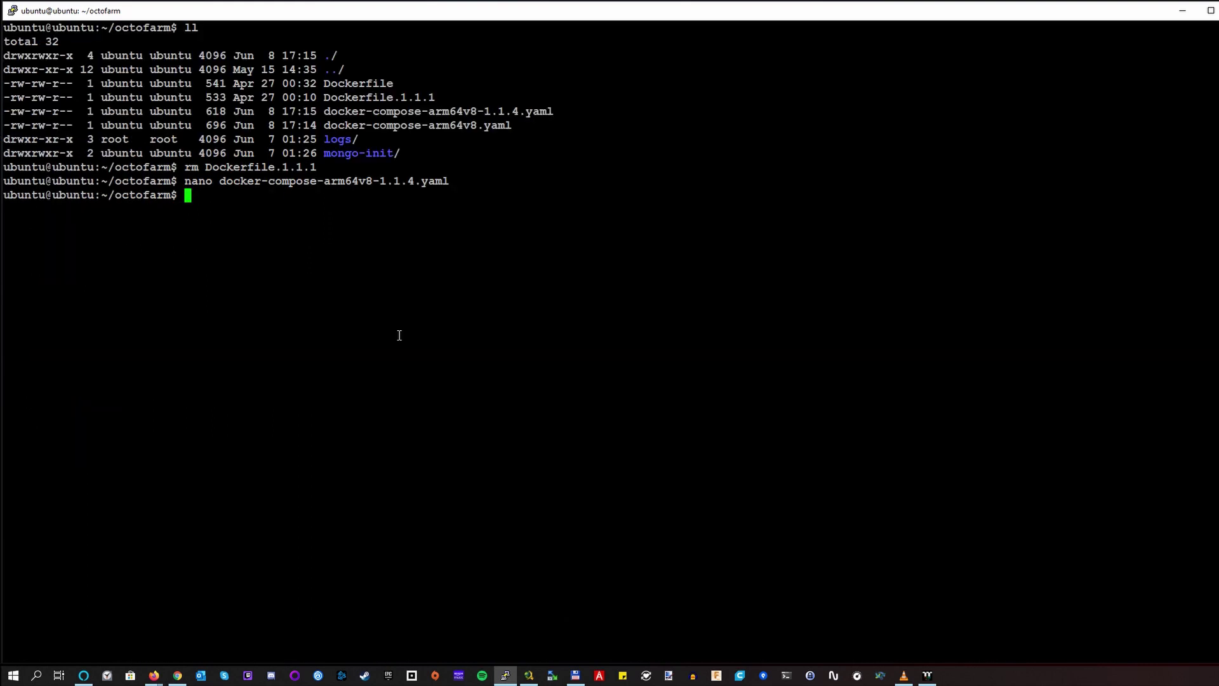
Run docker-compose -f docker-compose-arm64v8-1.1.4.yaml up to start the containers.
type("docker-c")
key("Tab")
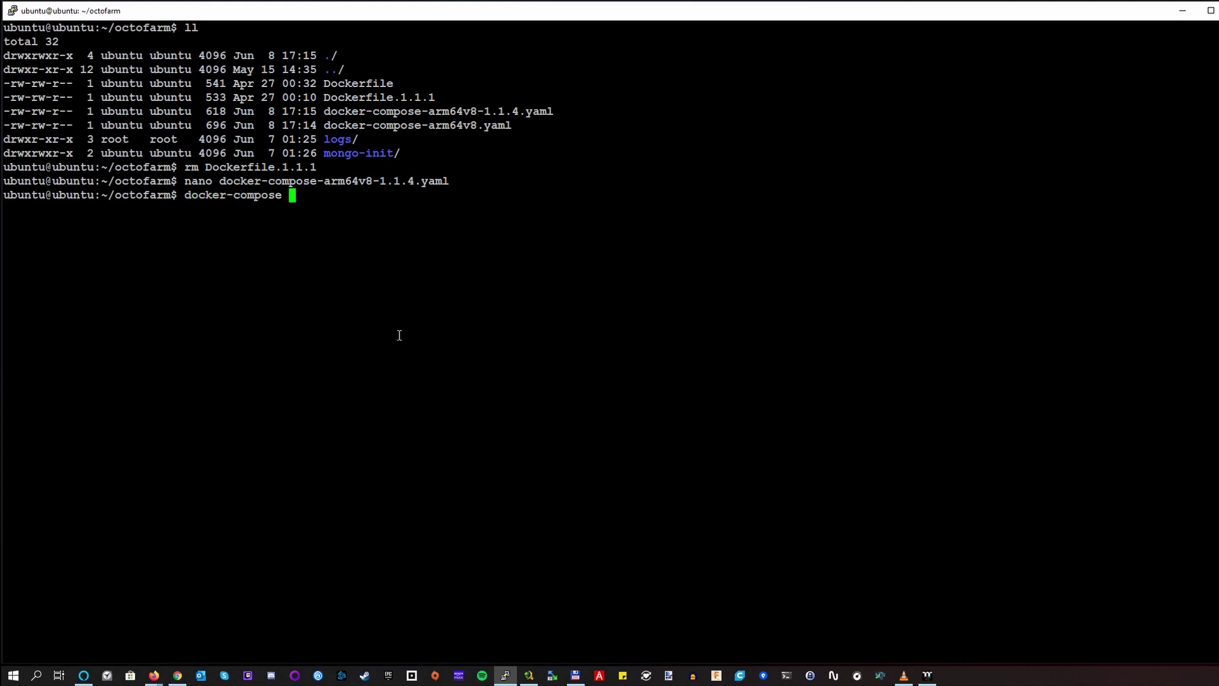
type("-f d")
key("Tab")
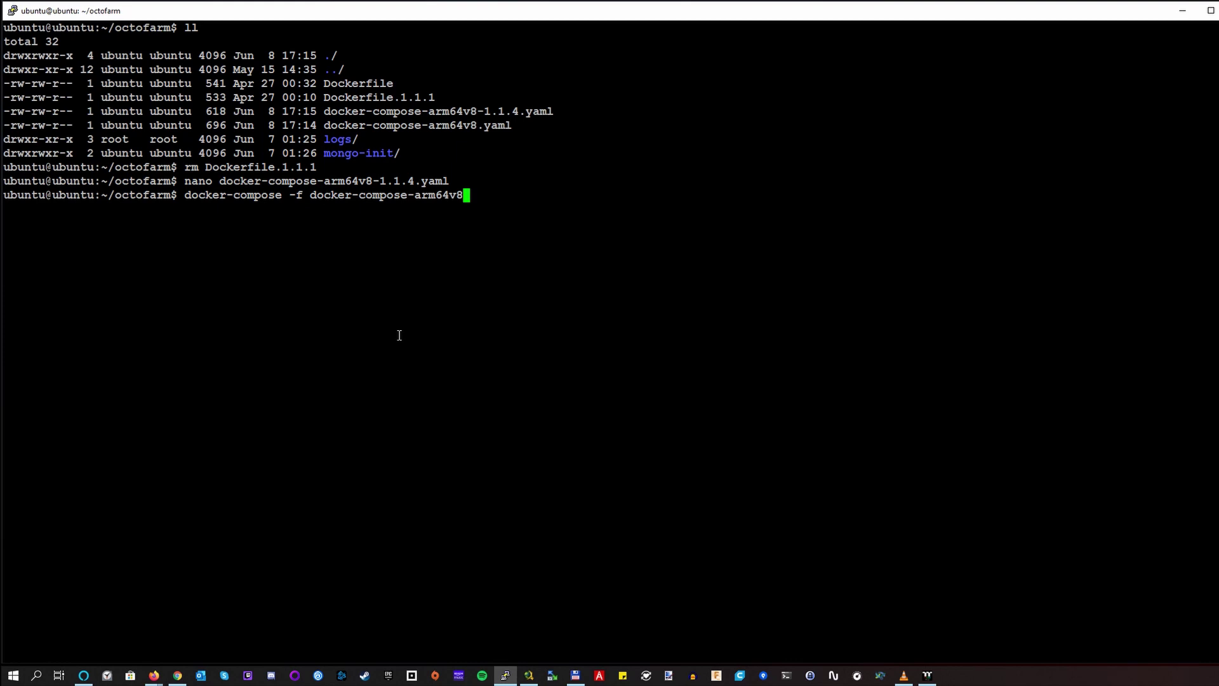
type("-")
type("1")
key("Tab")
type("up")
key("Return")
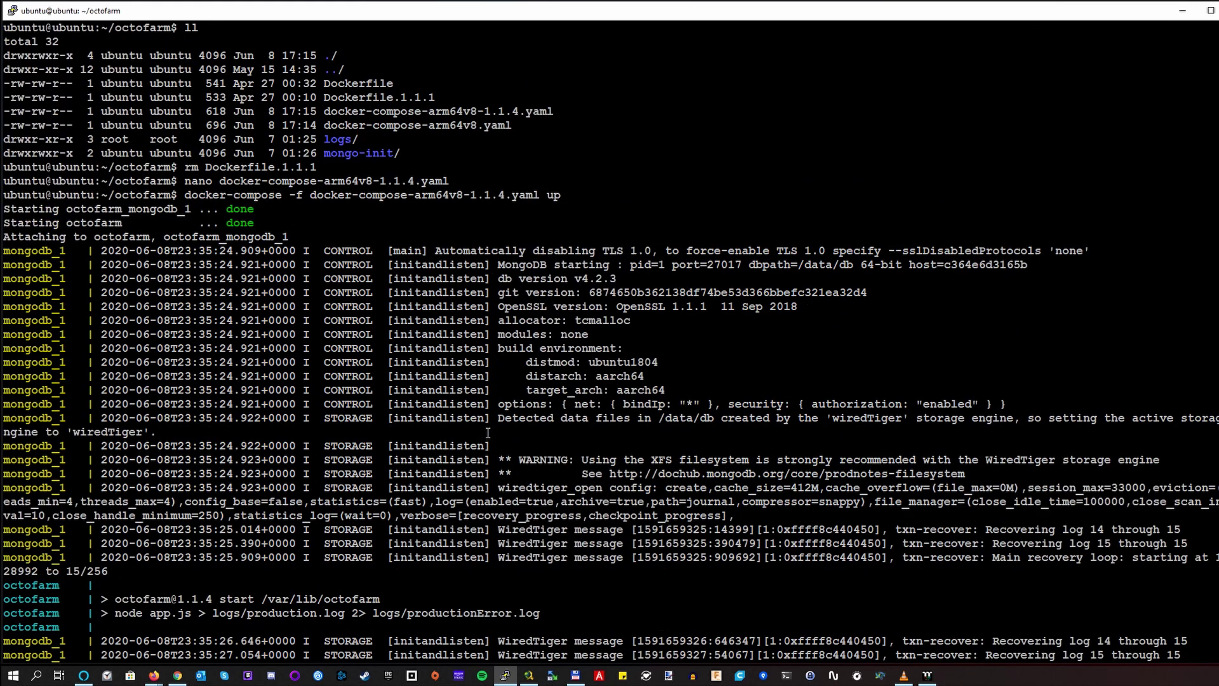
Scroll through the mongodb and octofarm startup logs.
scroll(550, 195, "up", 8)
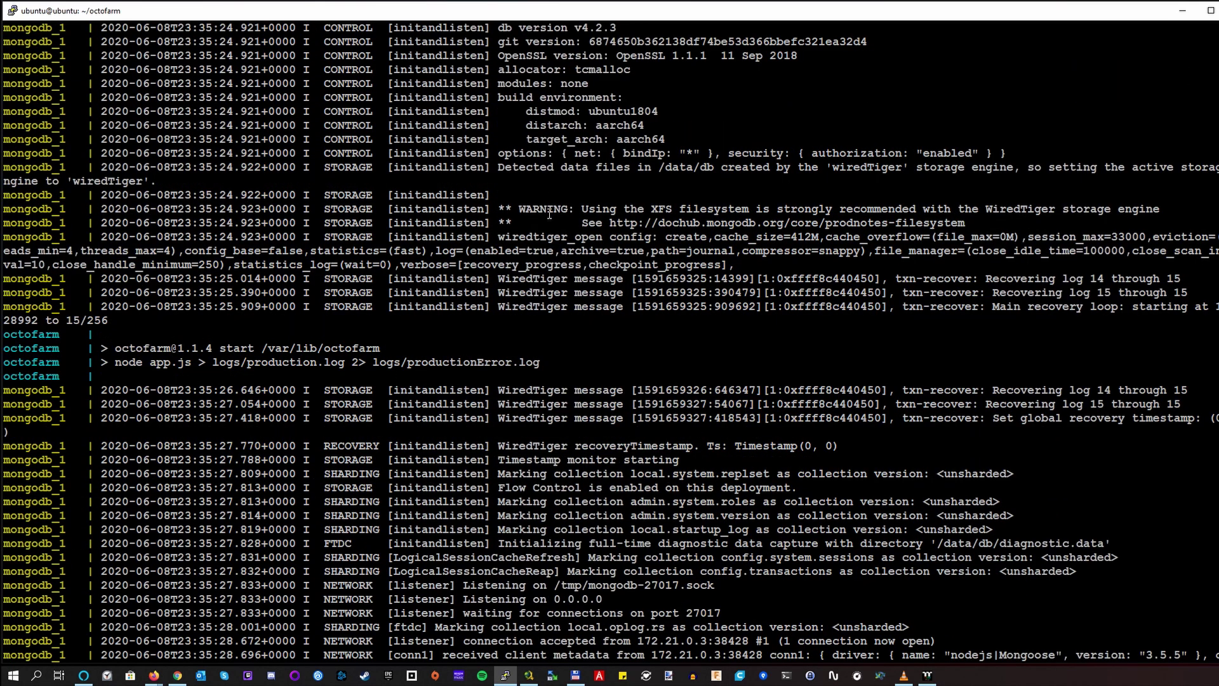
scroll(549, 214, "up", 6)
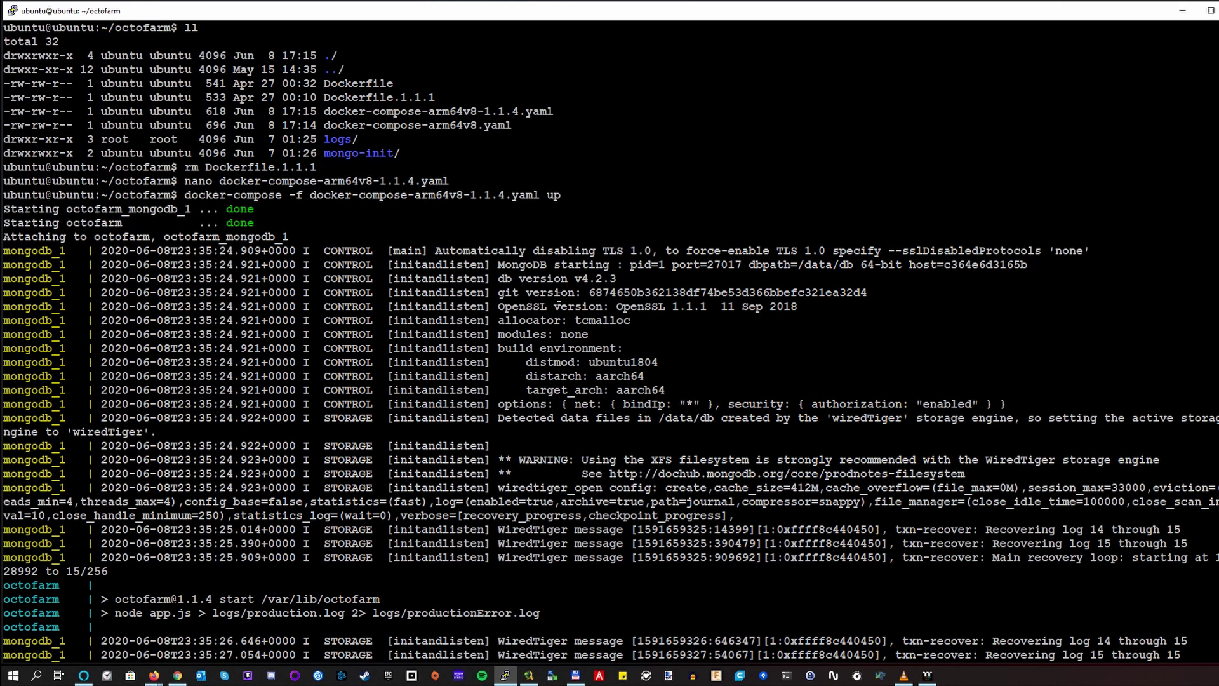
scroll(559, 296, "down", 14)
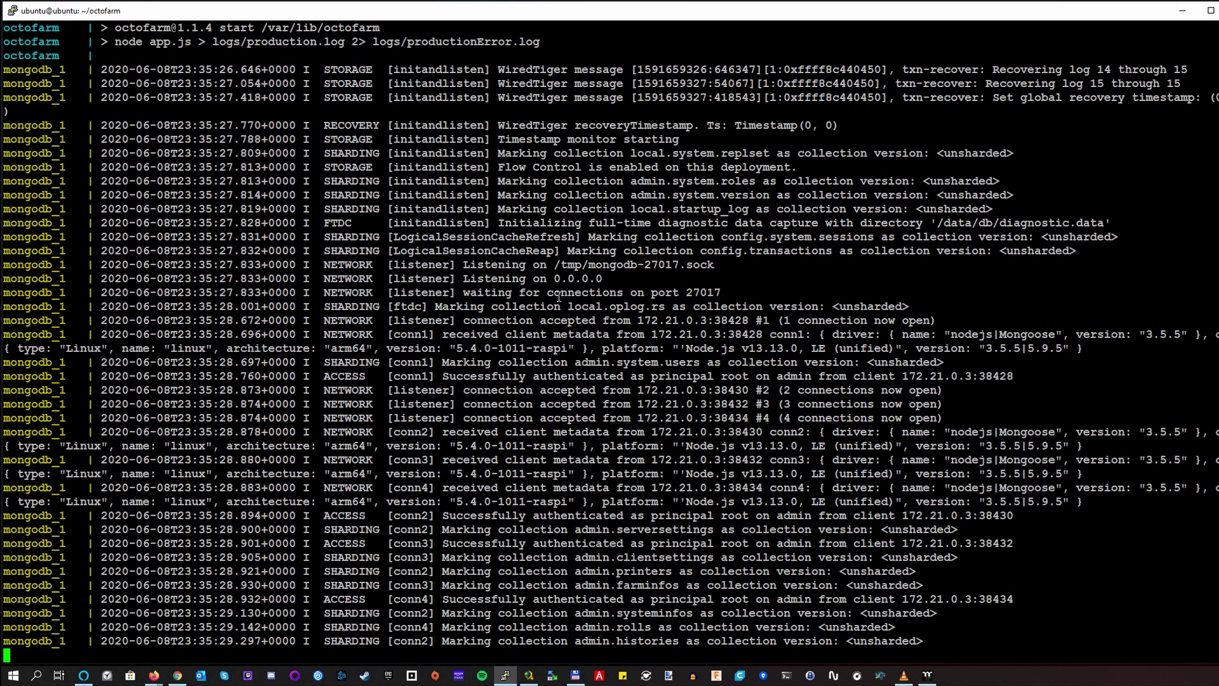
scroll(559, 297, "up", 14)
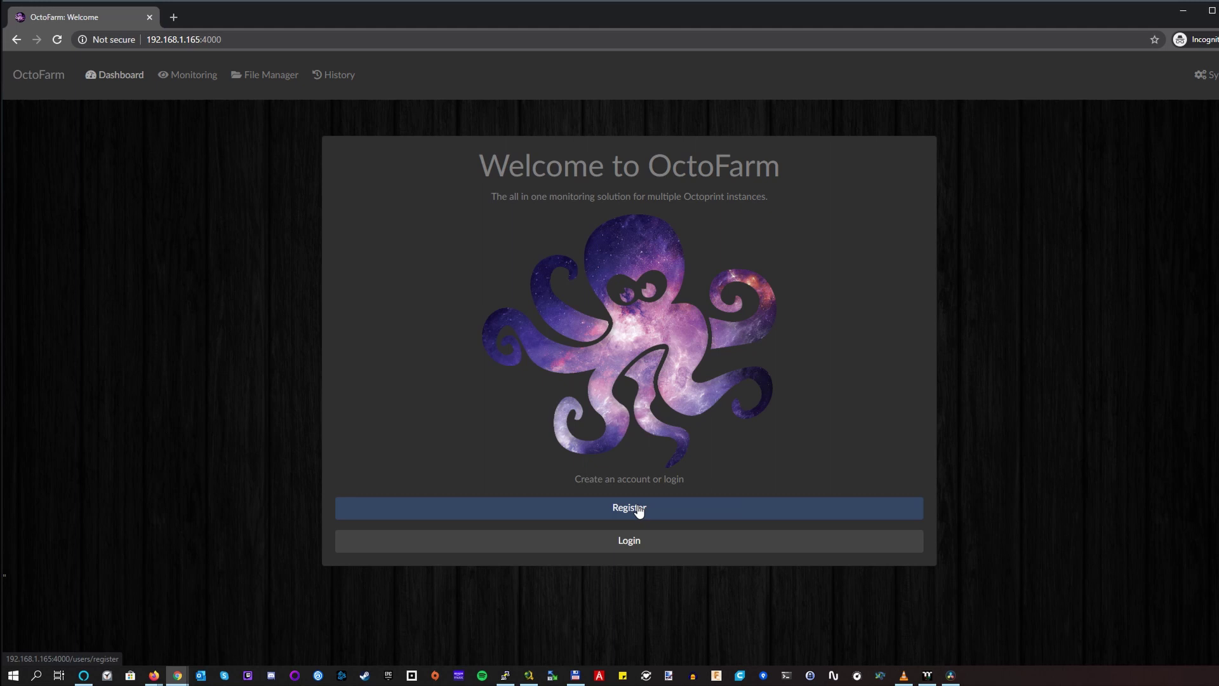
Fill the registration form with name, username and a four-character password, and submit.
left_click(638, 510)
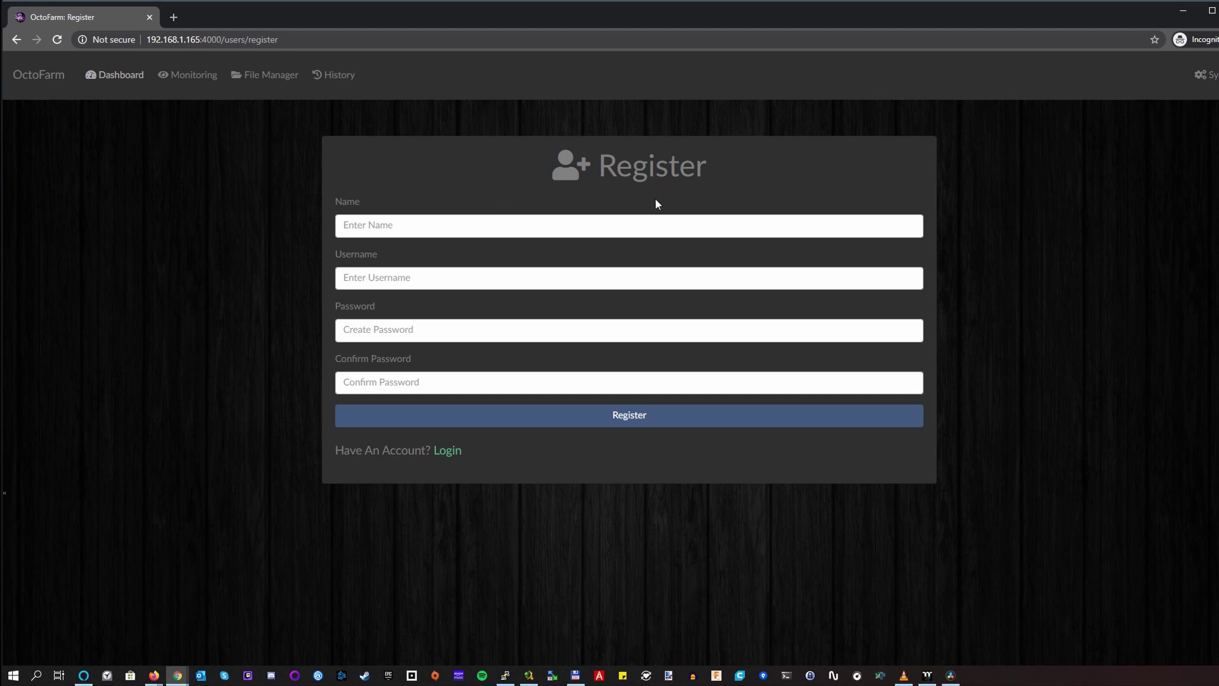
left_click(819, 230)
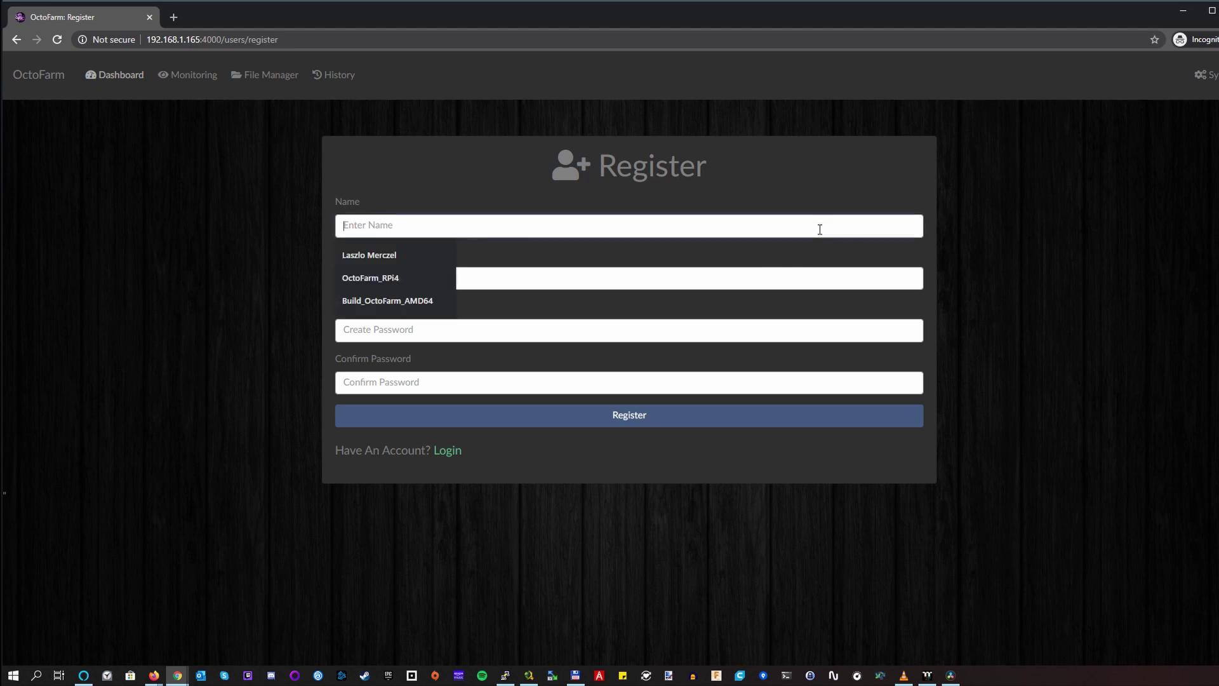
left_click(470, 254)
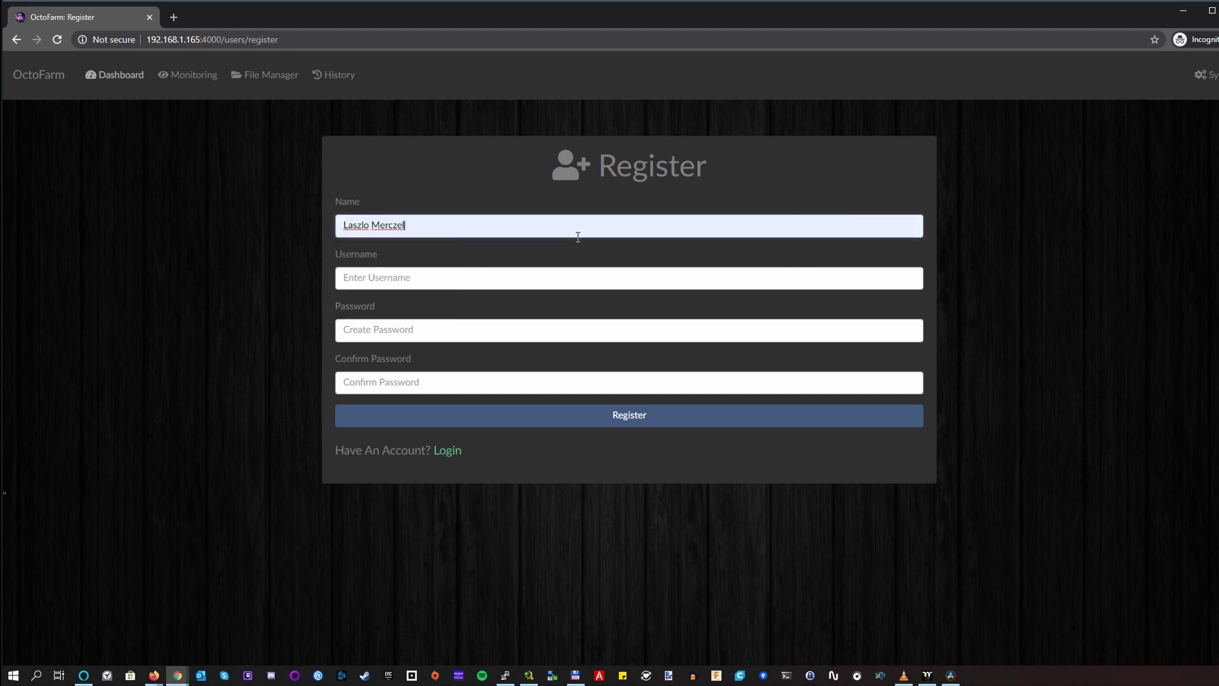
left_click(541, 280)
type("asdf")
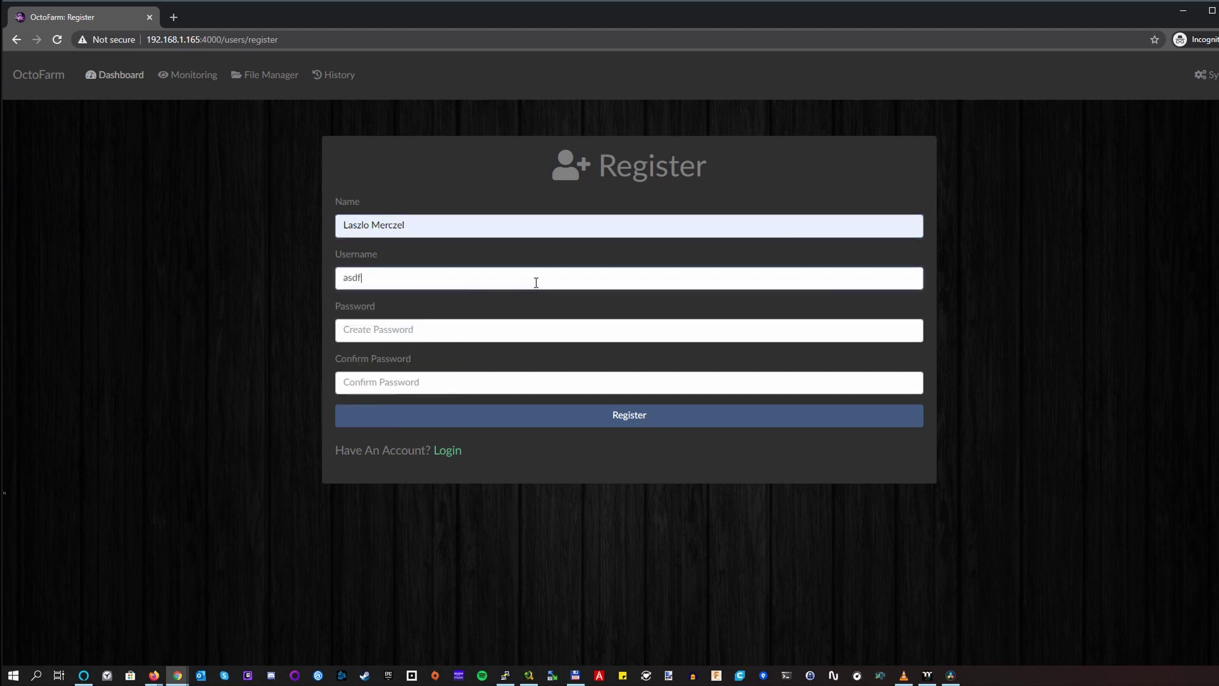
left_click(414, 326)
type("asdf")
left_click(470, 374)
type("asdf")
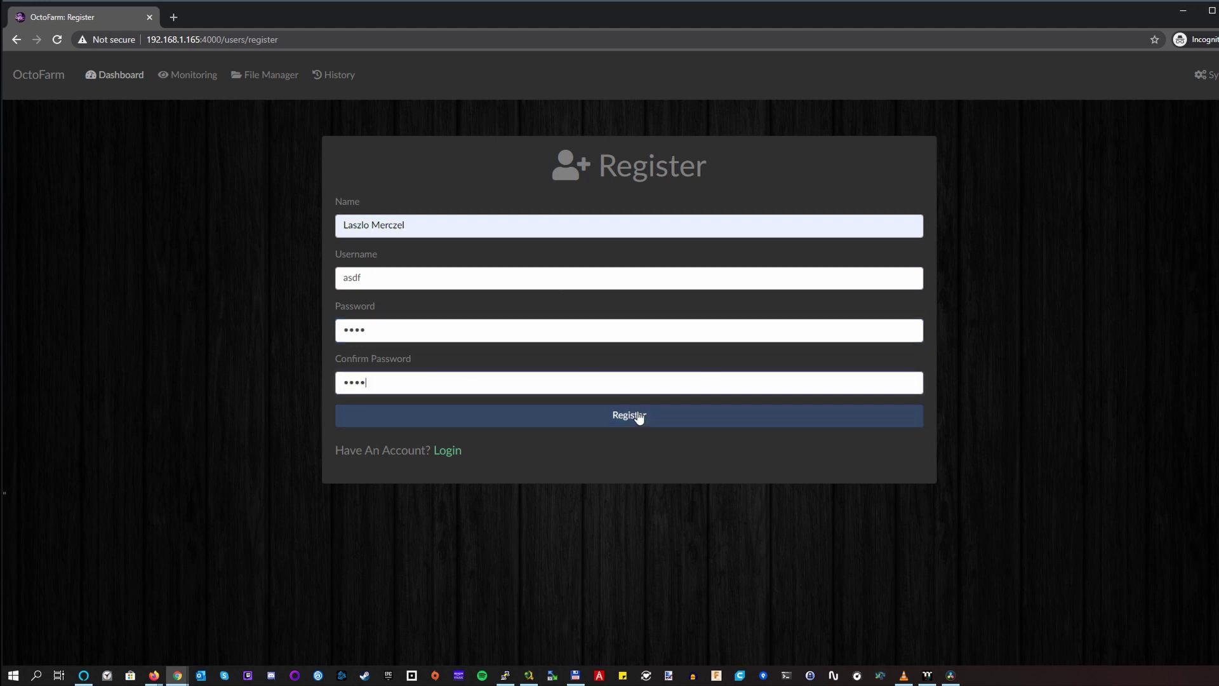
left_click(640, 416)
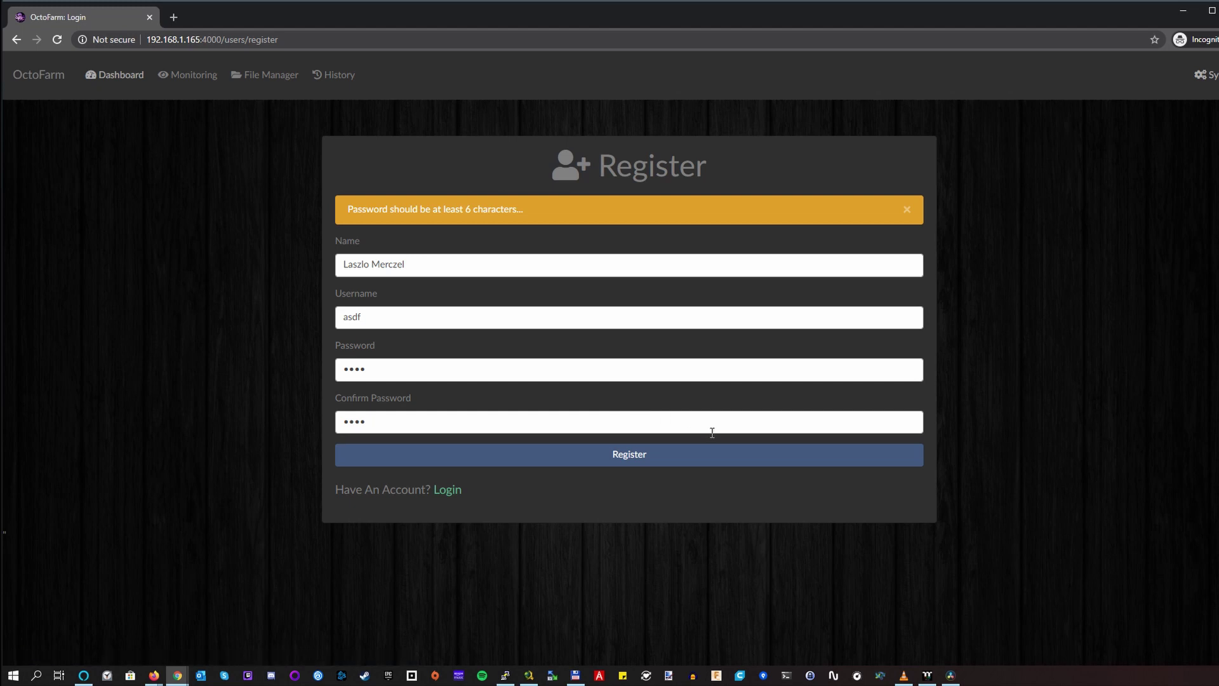
Lengthen the password and its confirmation to six characters and resubmit.
left_click(430, 370)
type("gh")
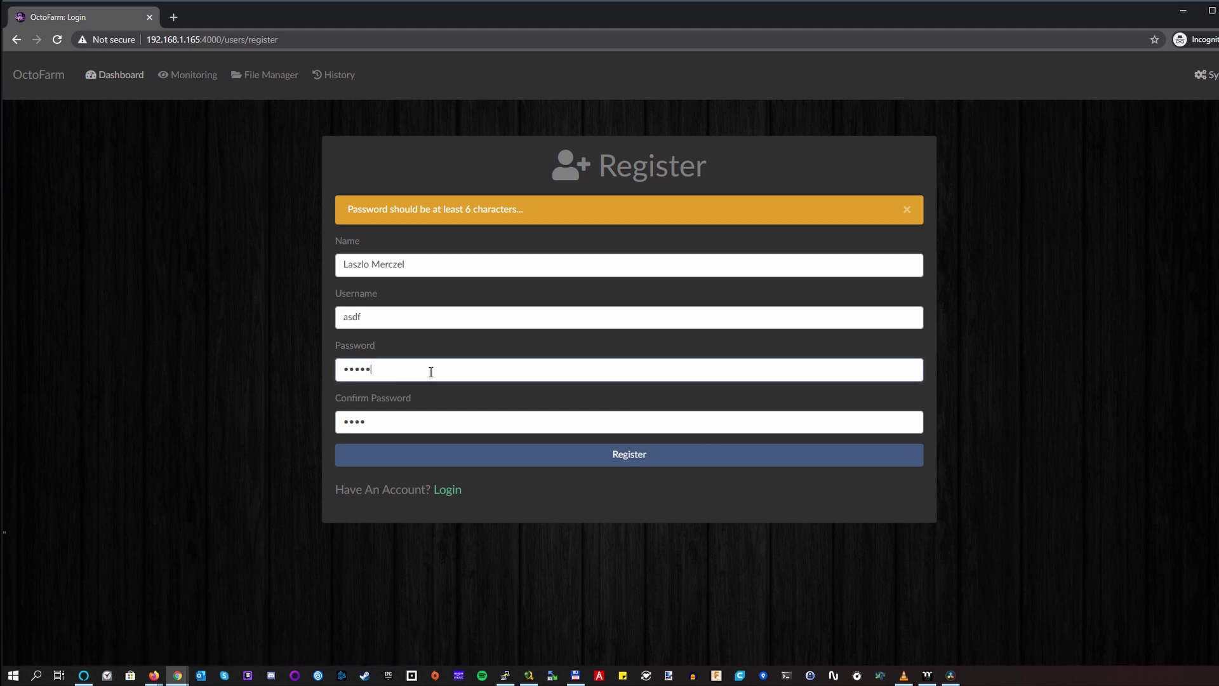
left_click(435, 421)
type("gh")
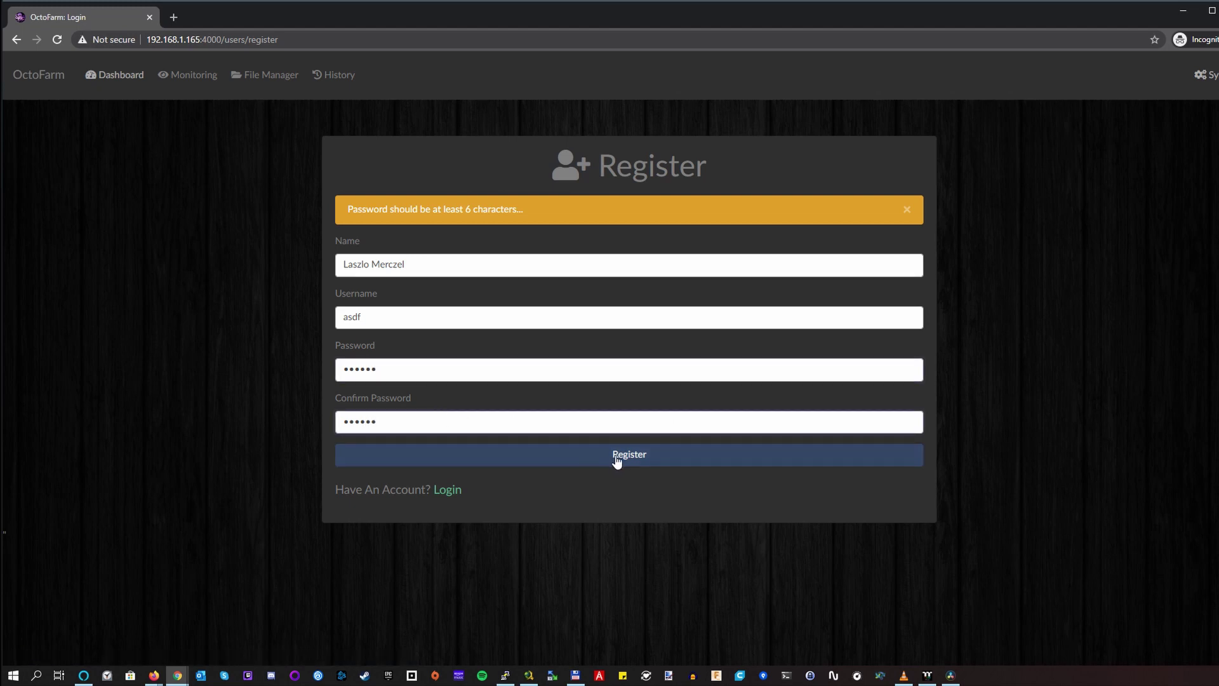
left_click(616, 461)
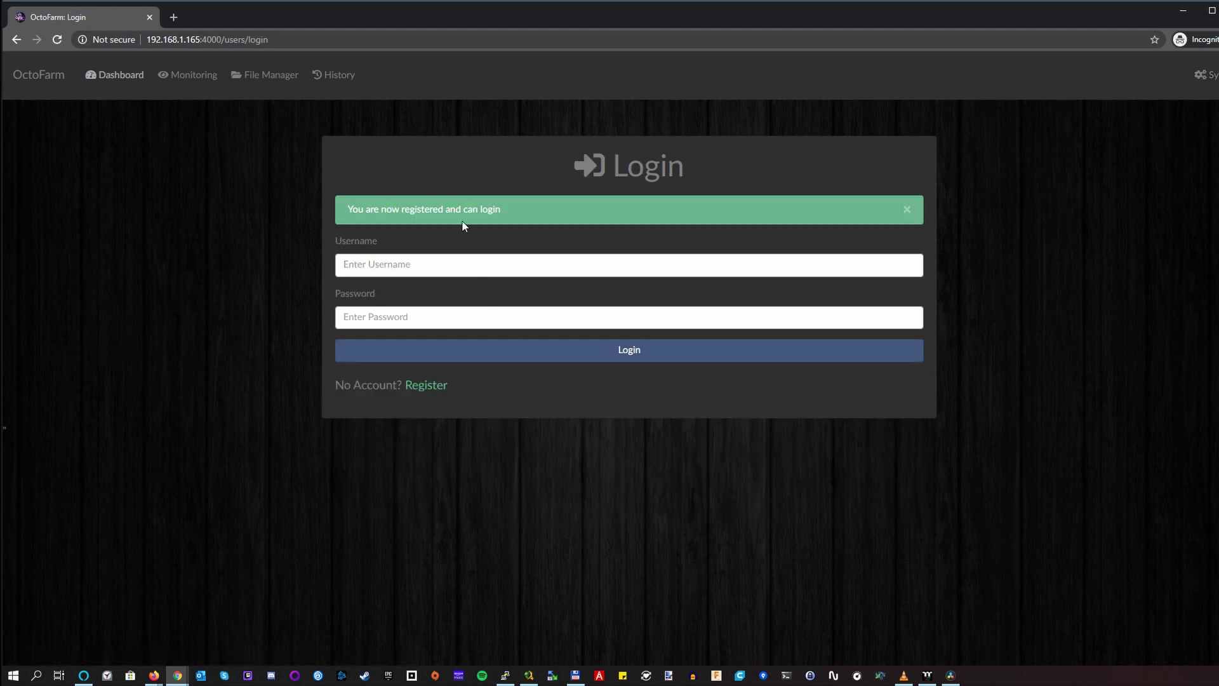
Log in with the new account's username and password.
left_click(455, 266)
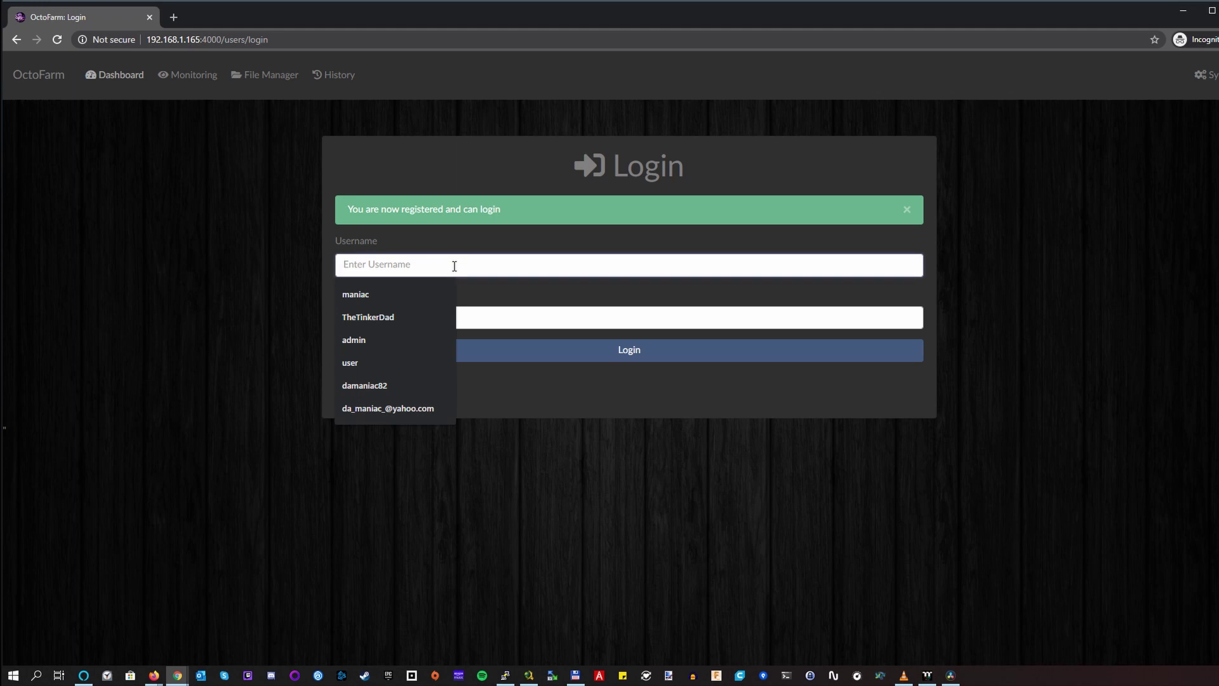
type("asdf")
left_click(454, 319)
type("asdf")
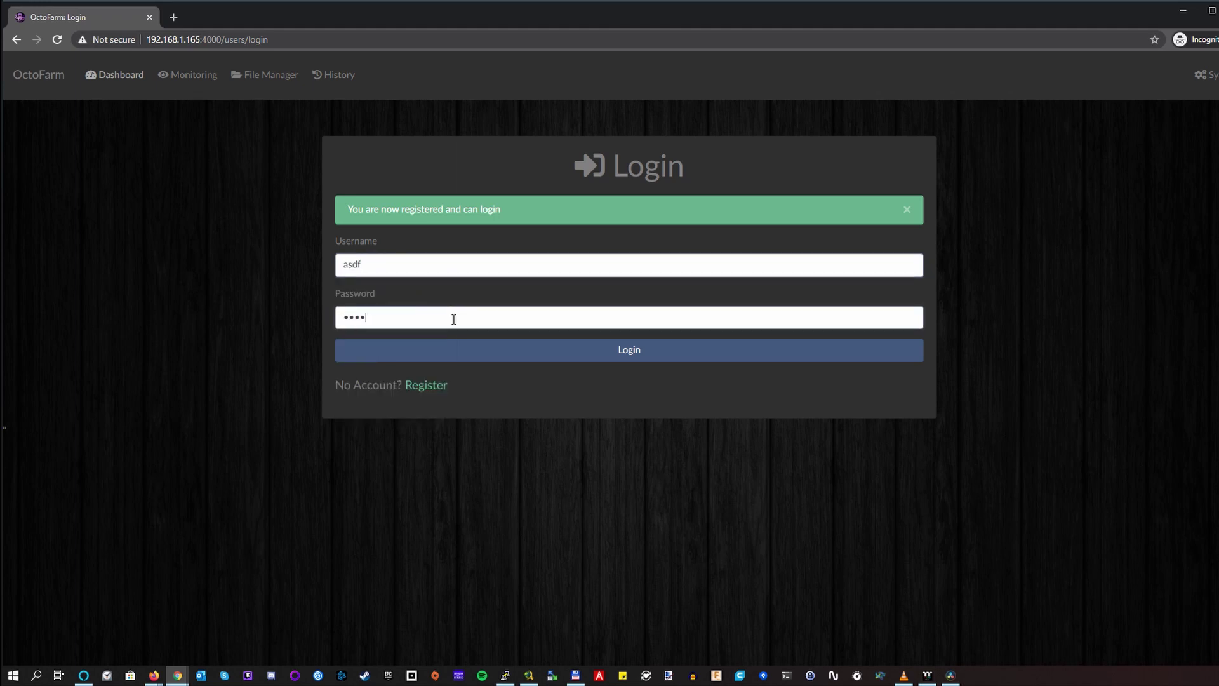
type("as")
left_click(647, 355)
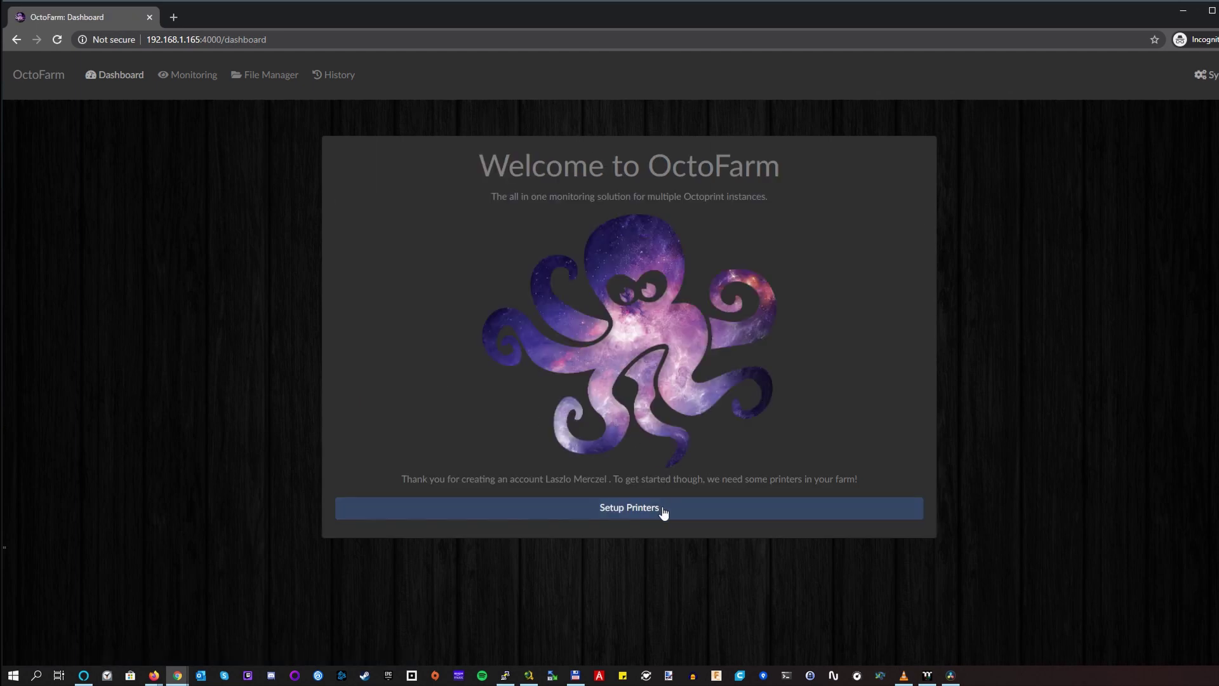
Open Printer Management from the dashboard's Setup Printers button.
left_click(649, 506)
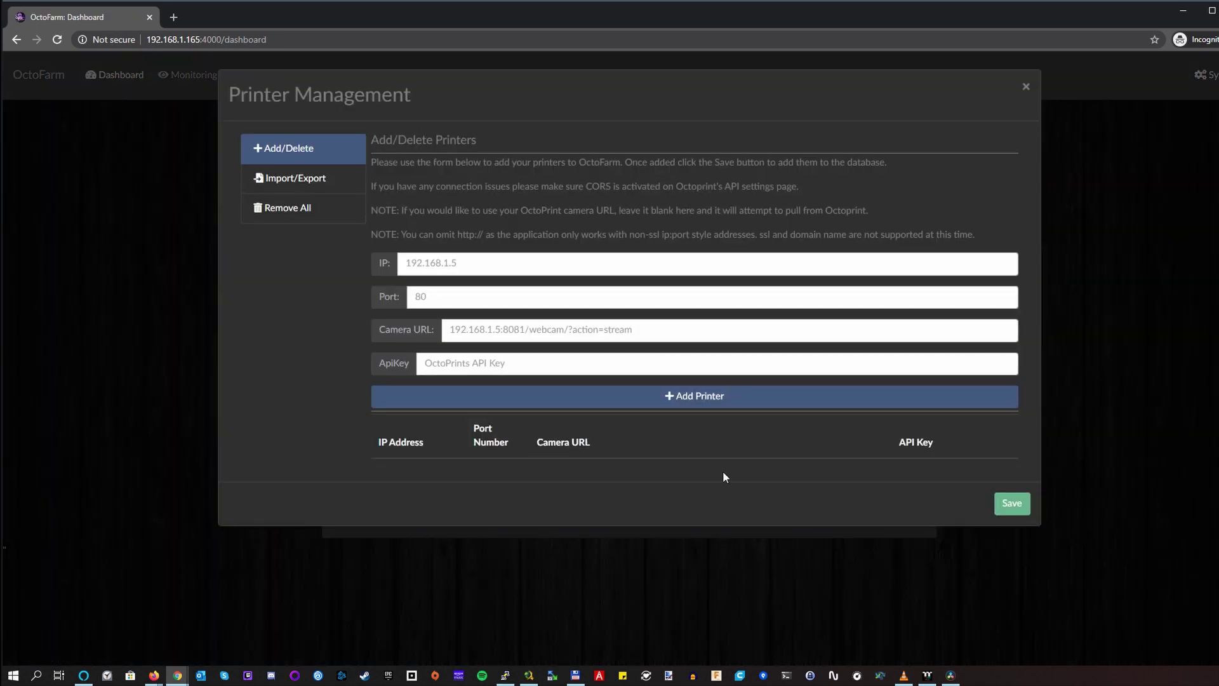